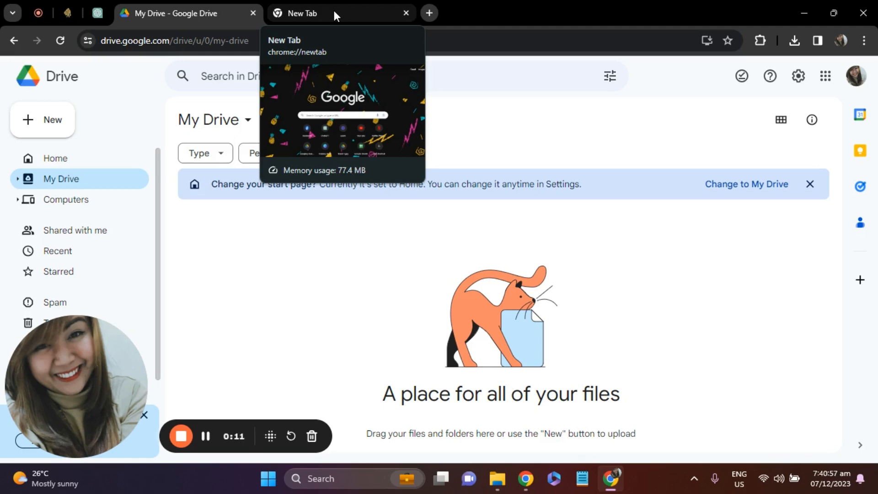
Step: Look through the Google apps list on the new tab page to find Drive
left_click(334, 10)
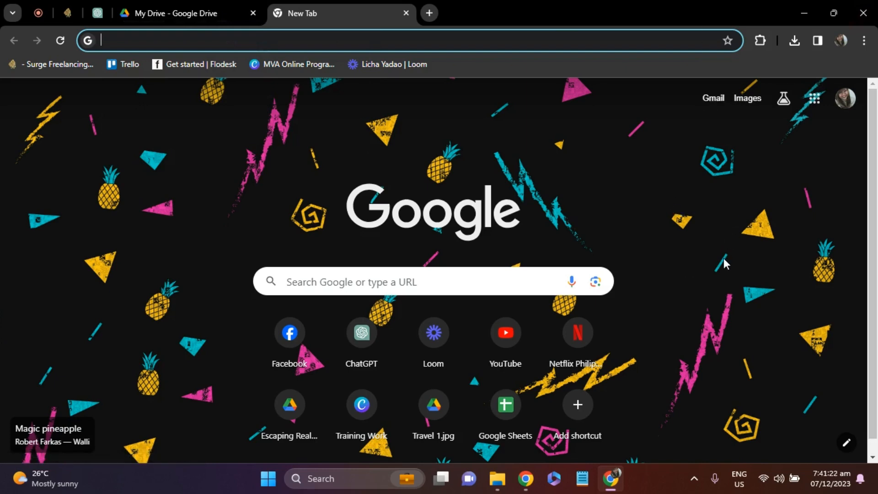
left_click(810, 100)
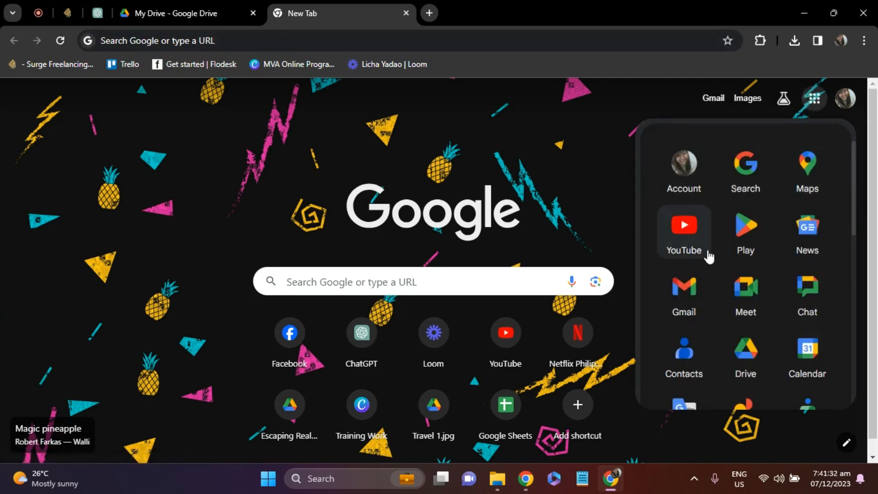
scroll(765, 304, "down", 3)
scroll(751, 251, "up", 3)
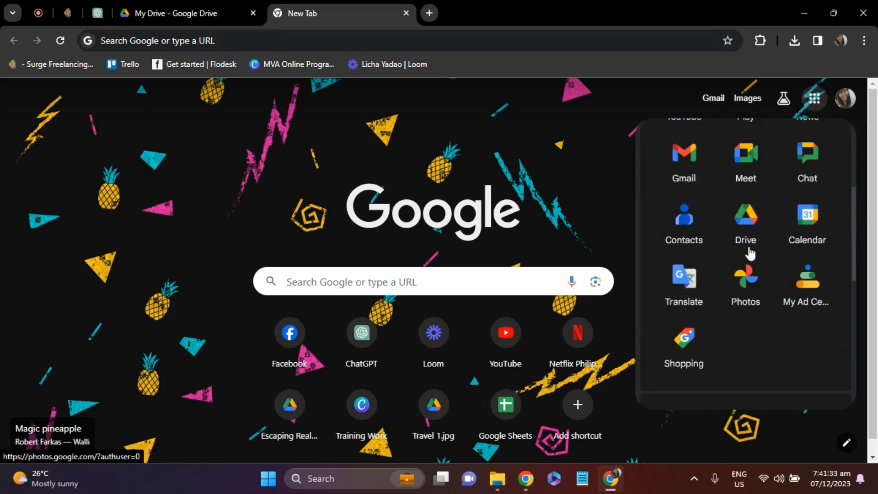
scroll(760, 329, "down", 5)
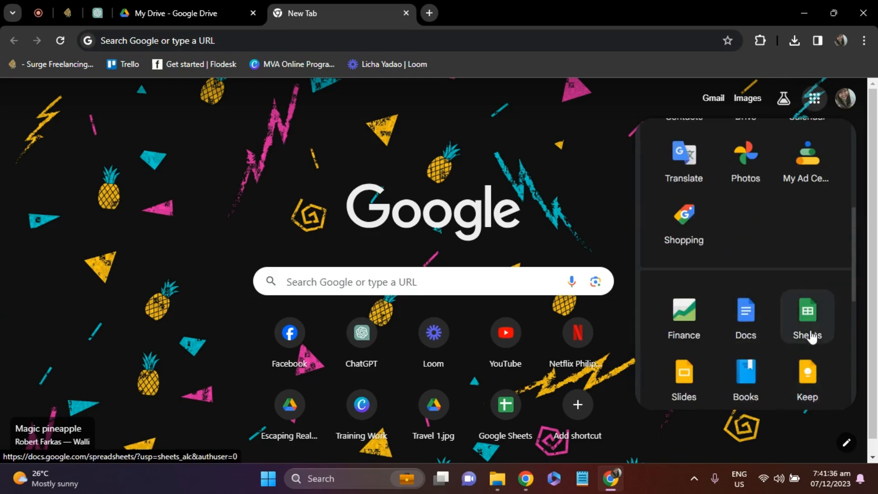
scroll(746, 314, "up", 5)
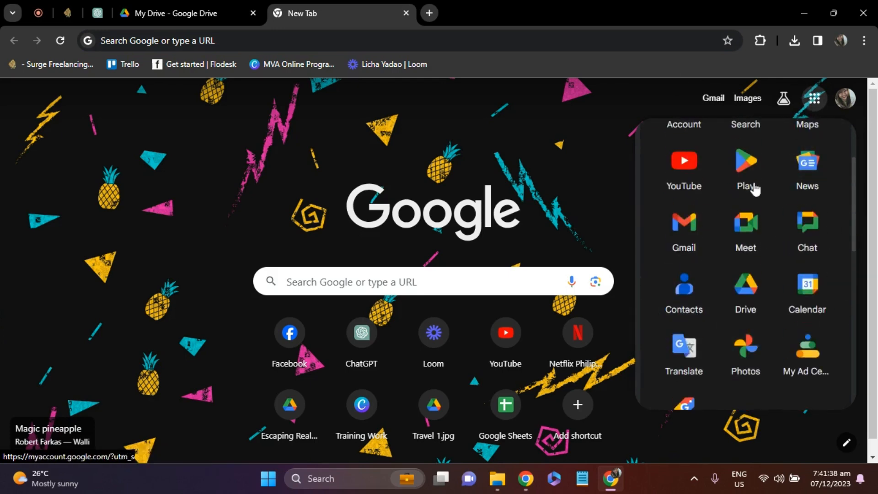
scroll(708, 293, "up", 1)
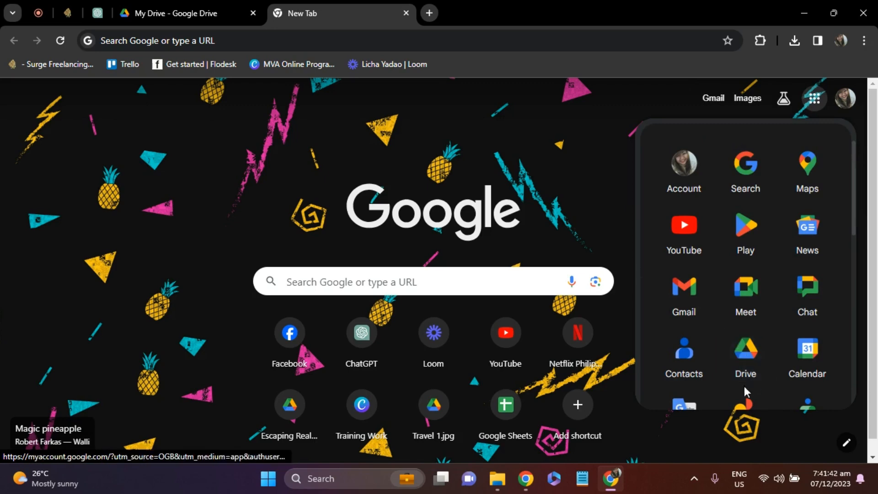
Step: Return to Google Drive and create a folder named "My Travel Adventures" in My Drive
left_click(185, 1)
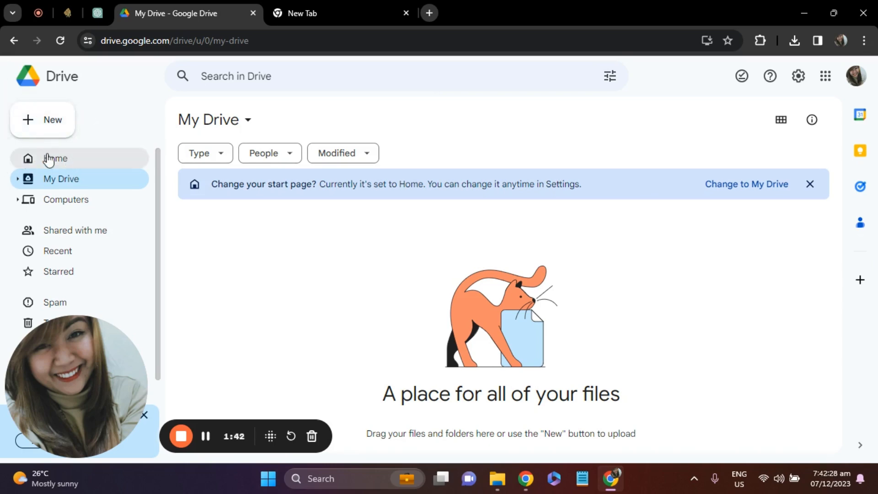
left_click(54, 125)
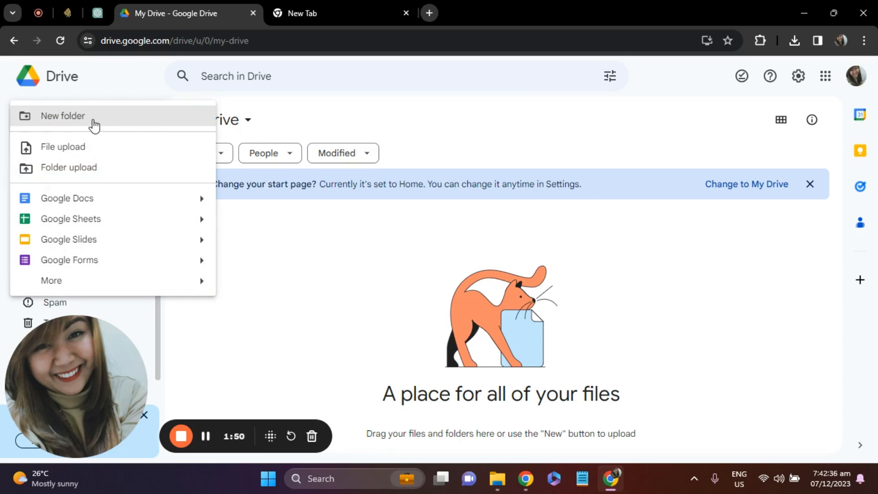
left_click(92, 121)
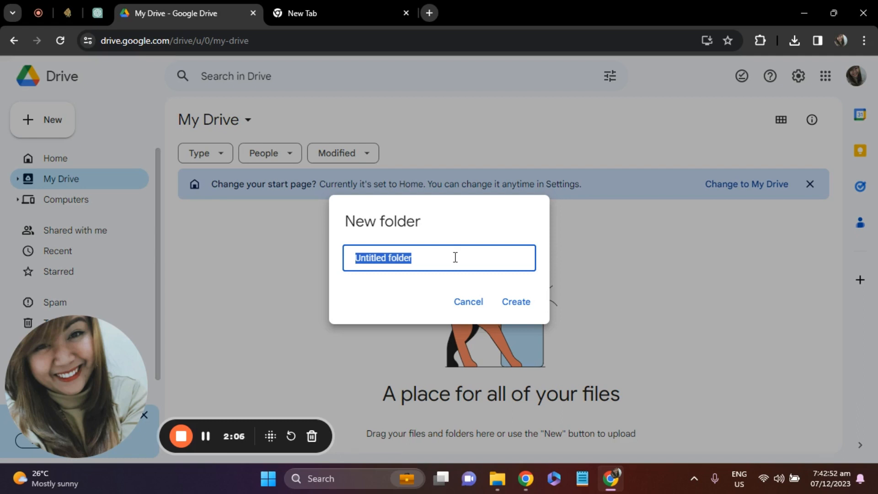
type("My ")
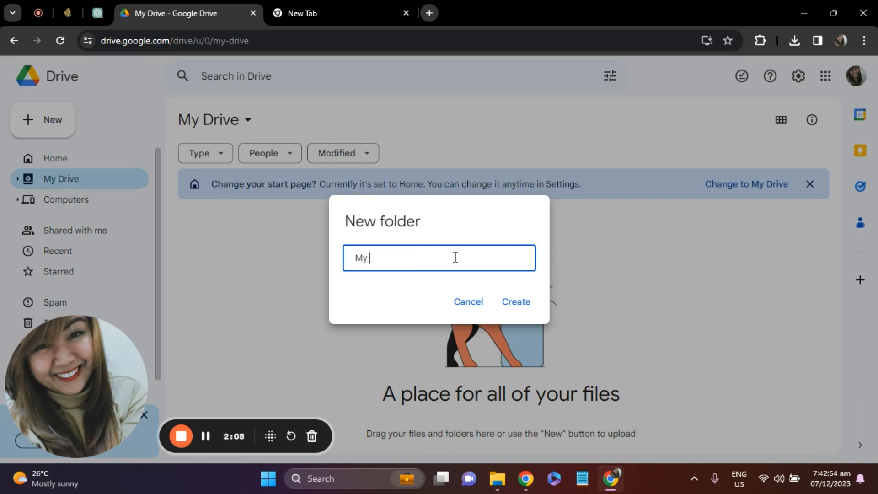
type("Travel Advent")
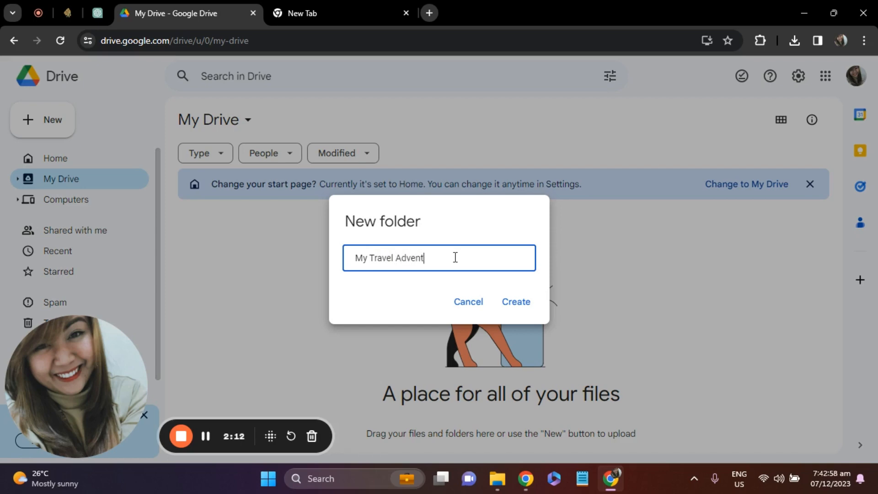
type("ures")
left_click(515, 302)
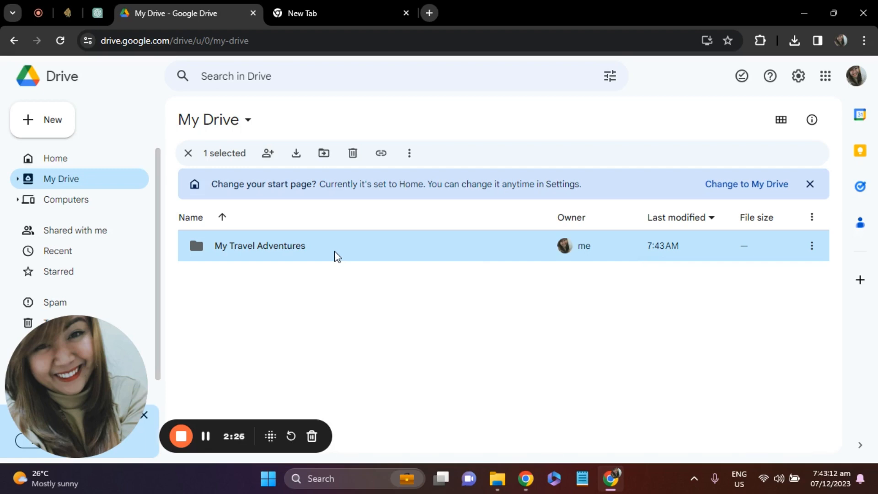
Step: Change the color of the My Travel Adventures folder to purple
right_click(264, 259)
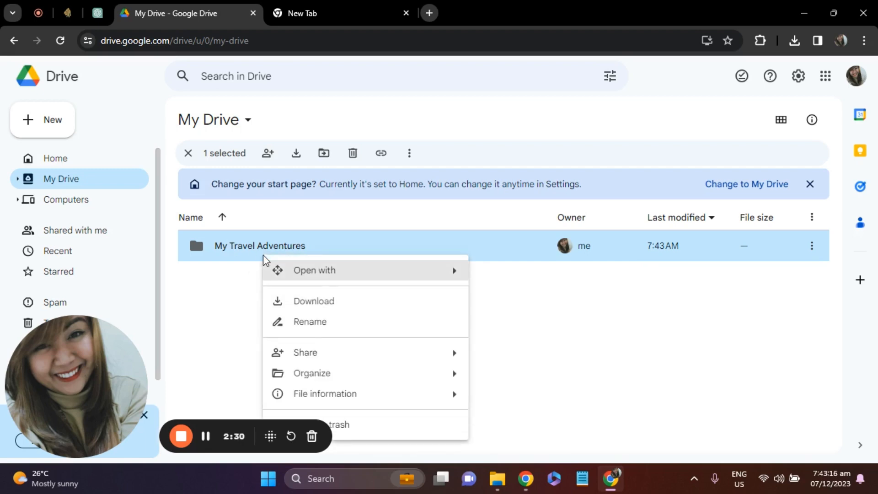
right_click(244, 246)
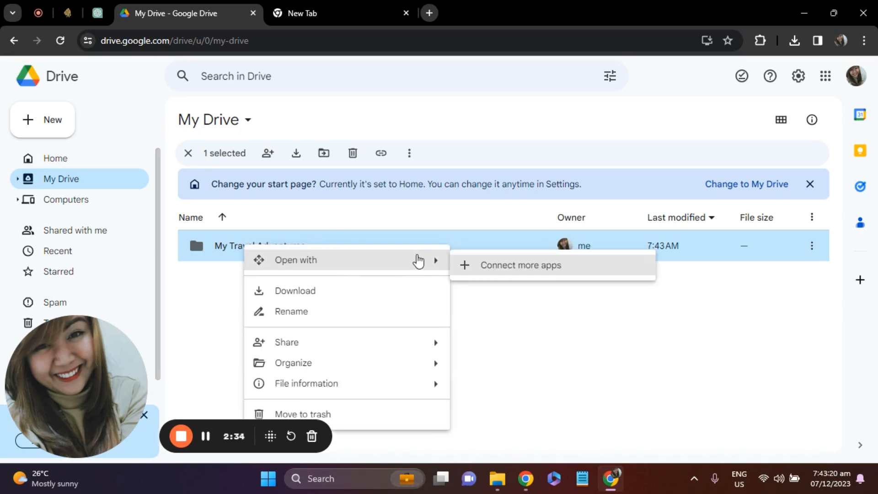
mouse_move(405, 369)
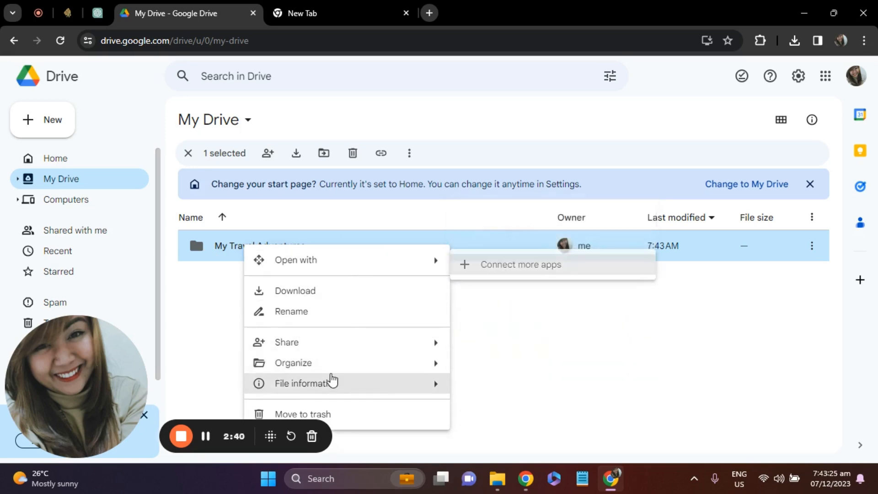
mouse_move(275, 364)
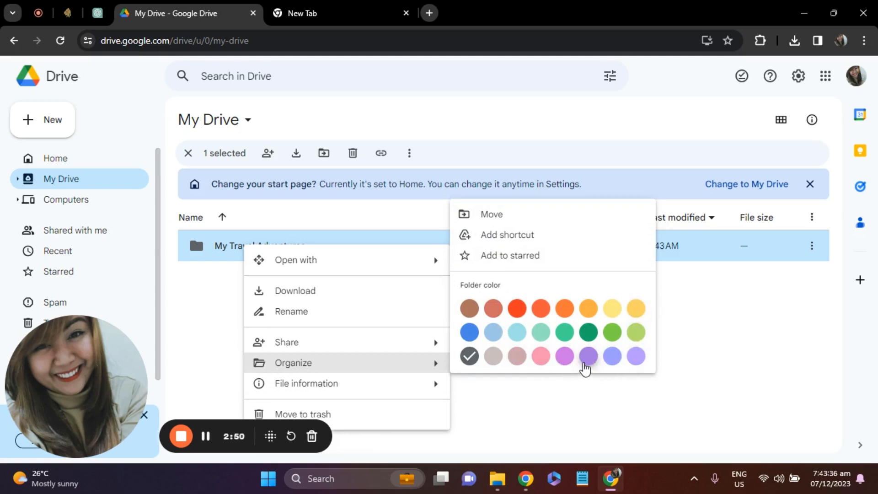
left_click(594, 357)
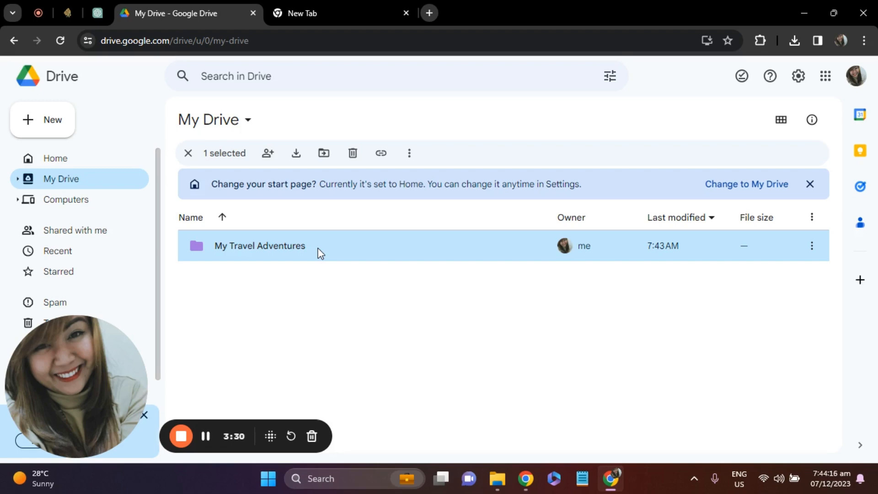
Step: Open the My Travel Adventures folder and review the options for adding content to it
double_click(291, 245)
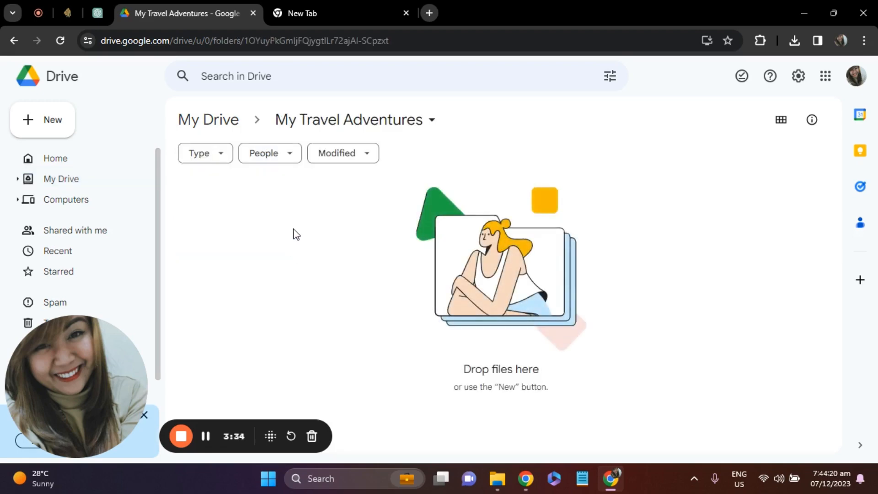
right_click(290, 230)
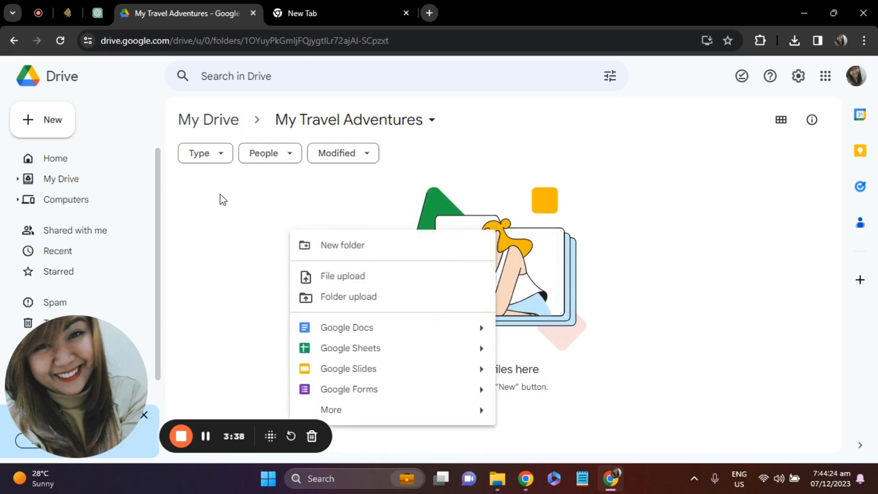
left_click(222, 238)
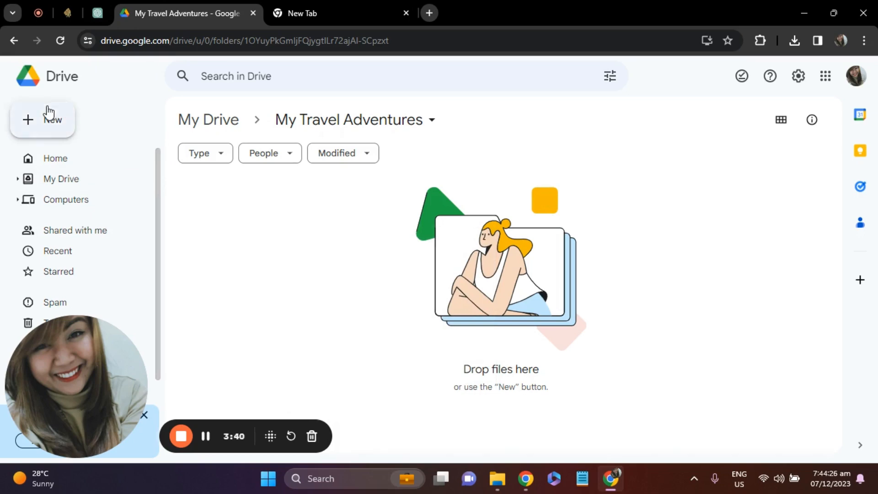
left_click(43, 131)
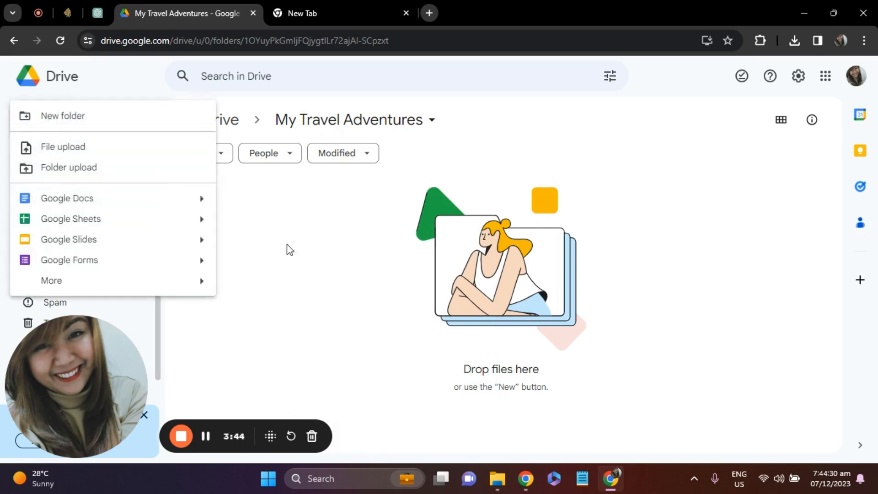
left_click(377, 241)
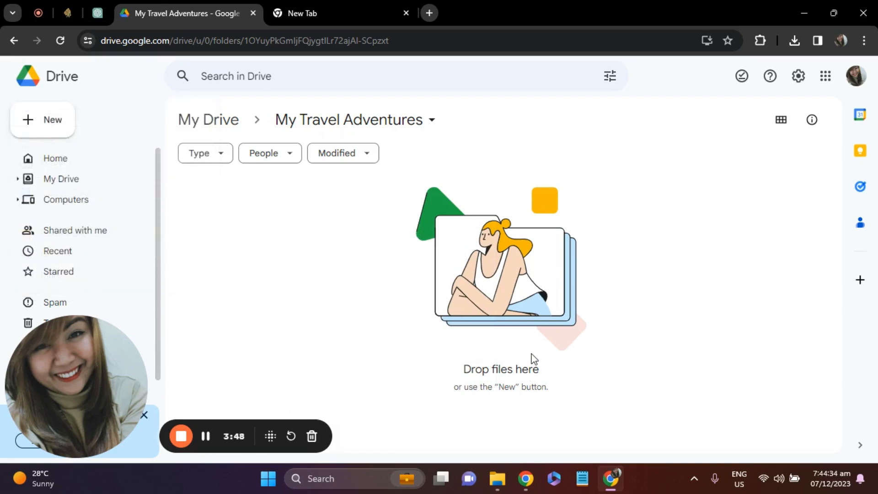
Step: Upload the images Travel 1 and Travel 2 from the Desktop's SURGE folder into My Travel Adventures
right_click(320, 249)
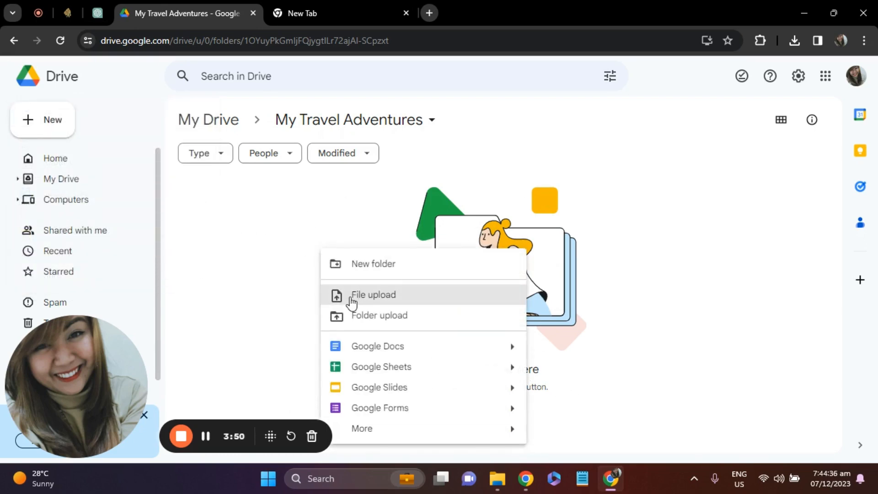
right_click(415, 202)
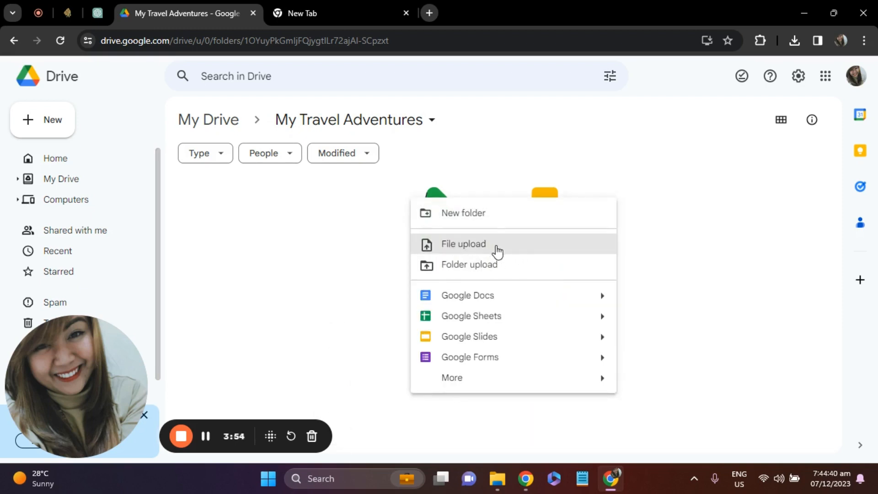
left_click(497, 247)
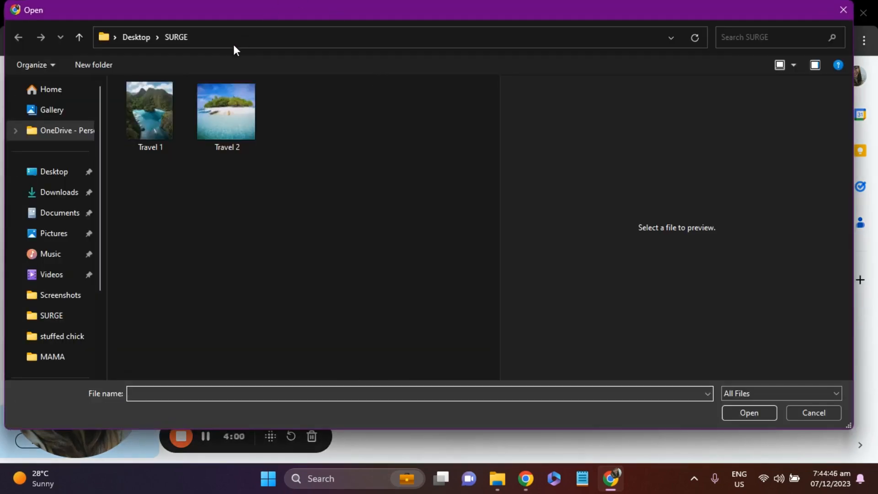
left_click_drag(308, 107, 124, 99)
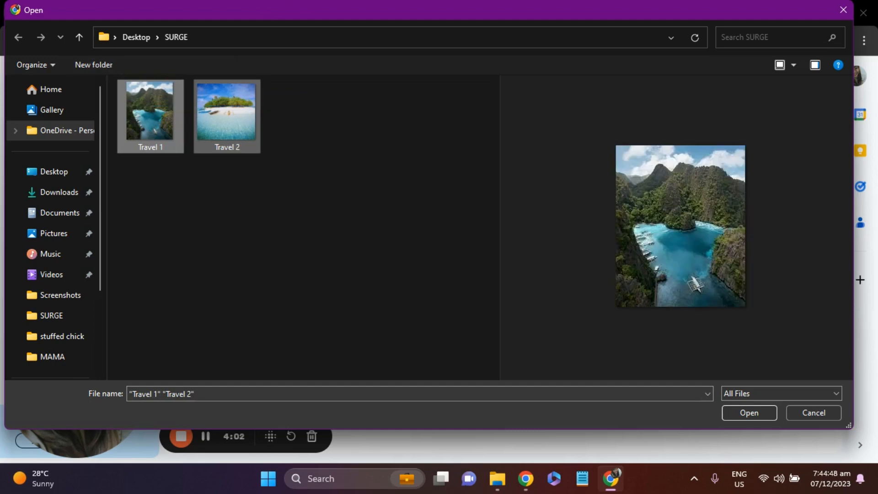
left_click(753, 410)
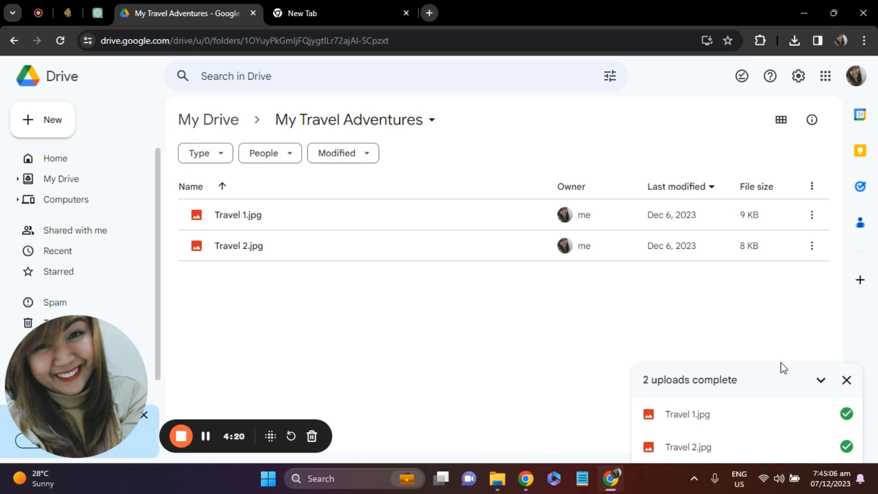
mouse_move(841, 450)
left_click_drag(254, 307, 243, 210)
right_click(293, 275)
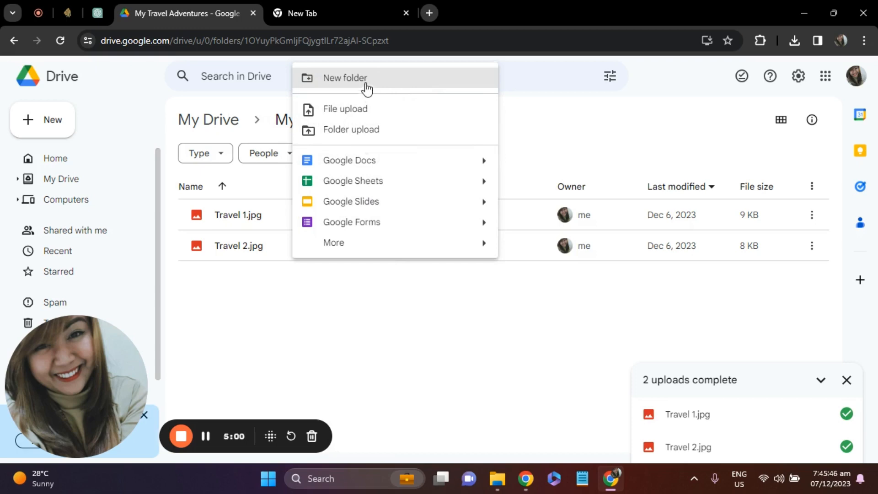
left_click(288, 333)
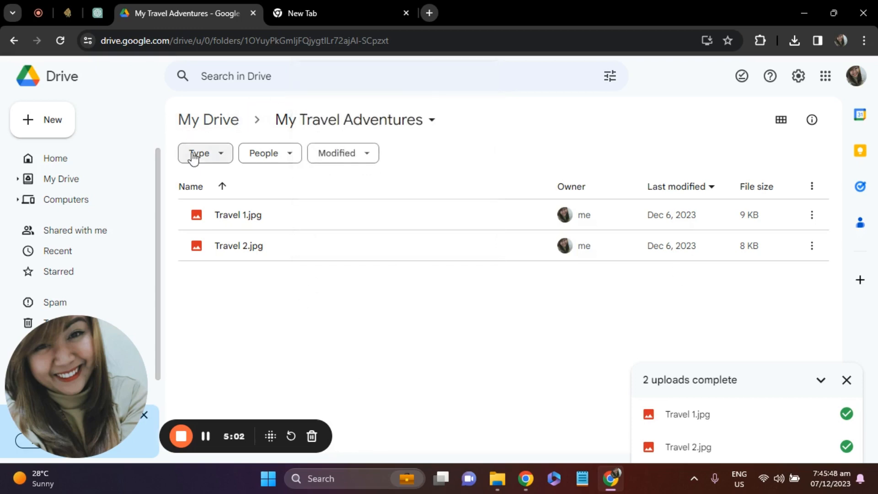
Step: Create a subfolder named "Take Me There" inside My Travel Adventures and clear its selection
left_click(31, 119)
left_click(45, 119)
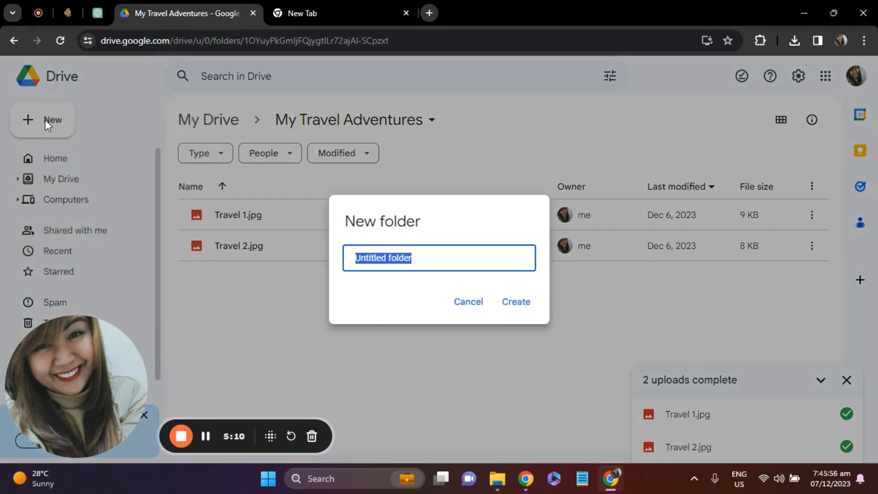
left_click(446, 251)
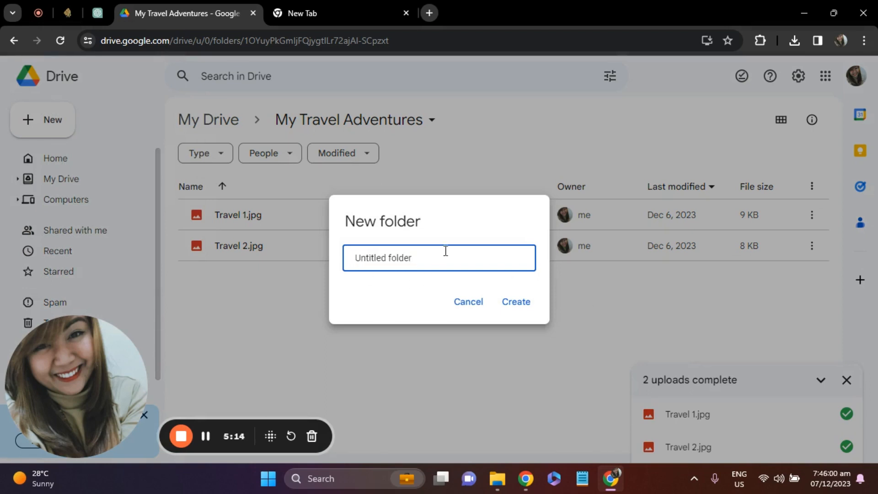
type("Ta")
key("ctrl+a")
type("Take Me There")
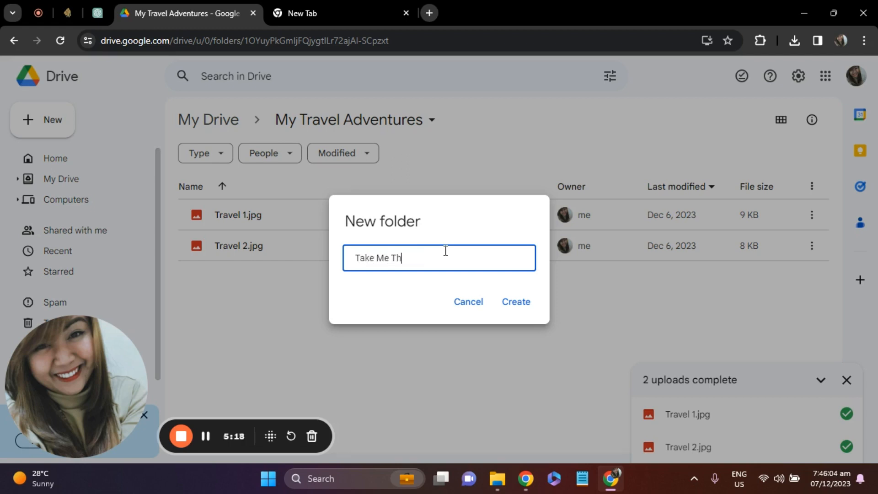
left_click(515, 302)
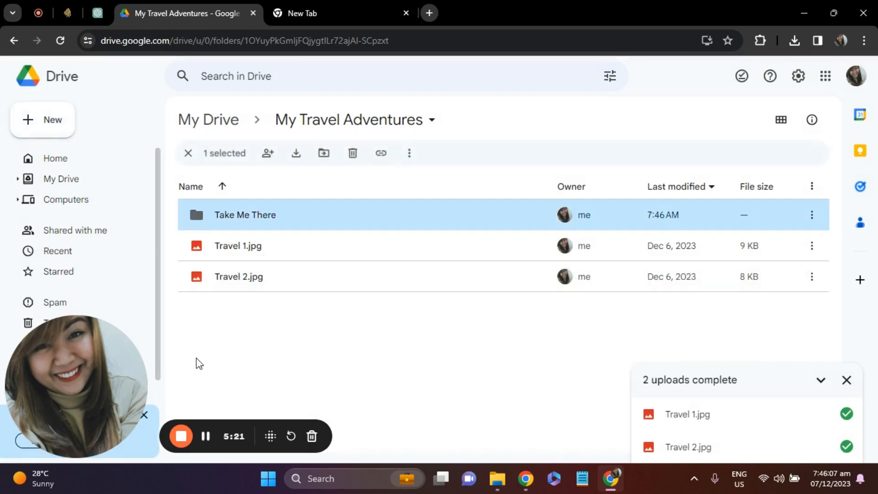
left_click(366, 327)
left_click(313, 122)
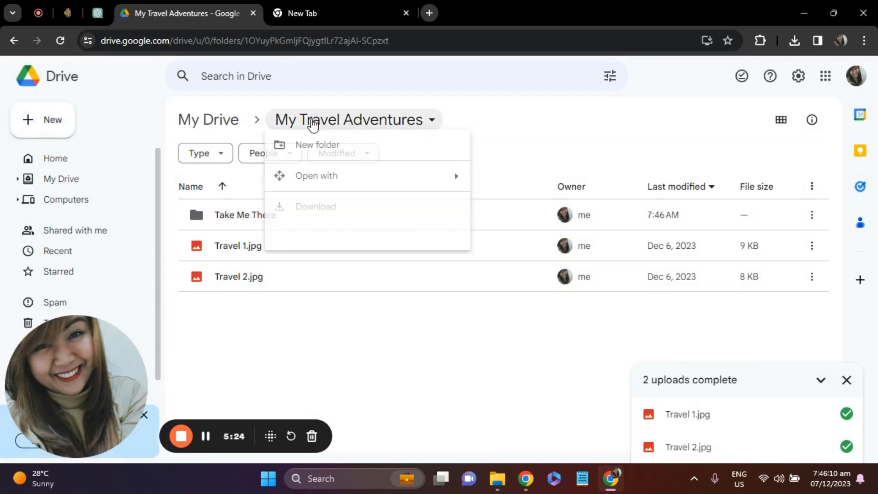
left_click(204, 349)
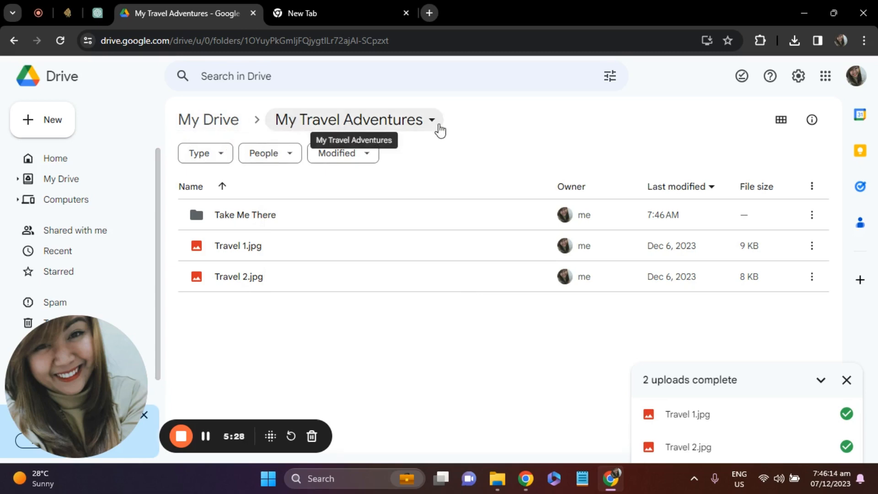
Step: Change the color of the Take Me There subfolder to red
right_click(304, 214)
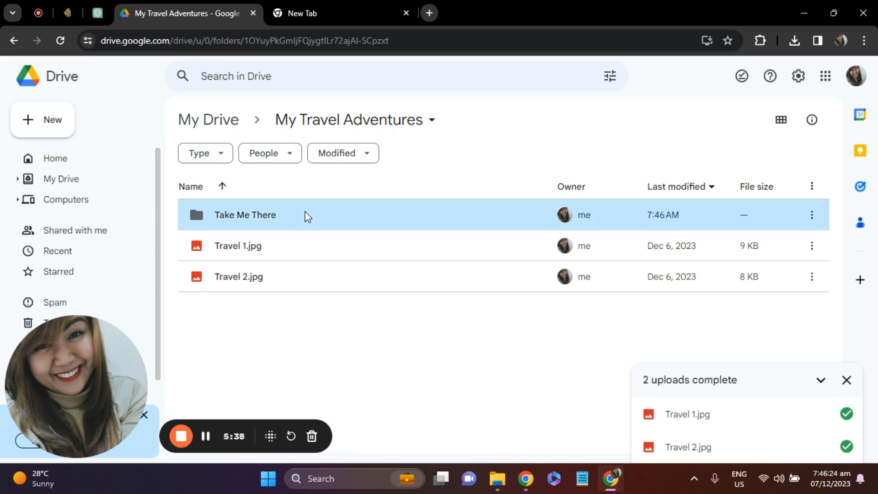
mouse_move(350, 339)
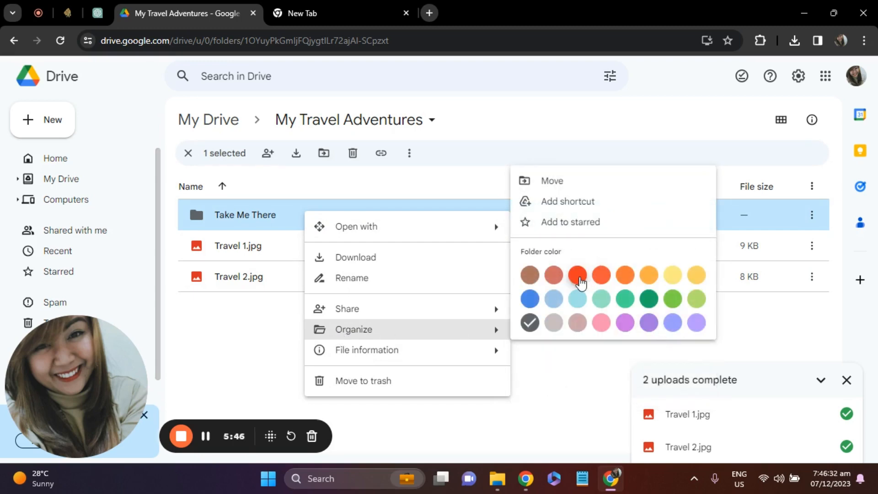
left_click(583, 280)
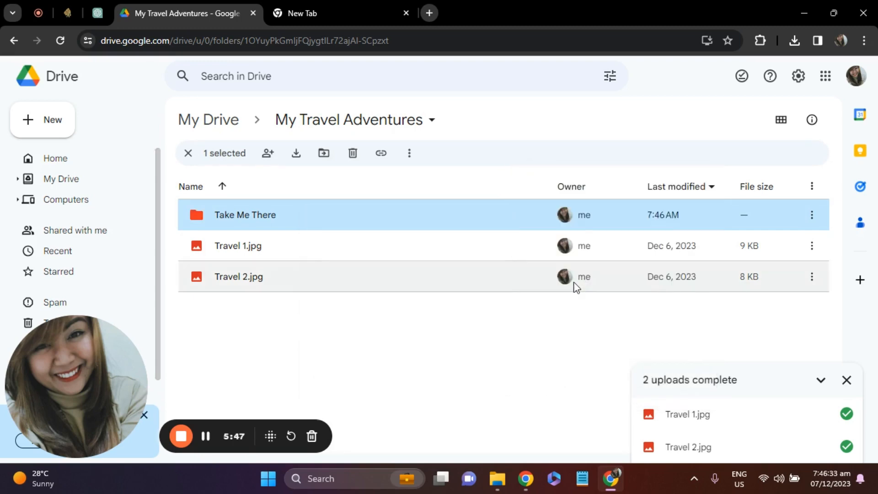
Step: Review the rename option for the Take Me There folder, accept its existing name and clear the file selection
right_click(255, 215)
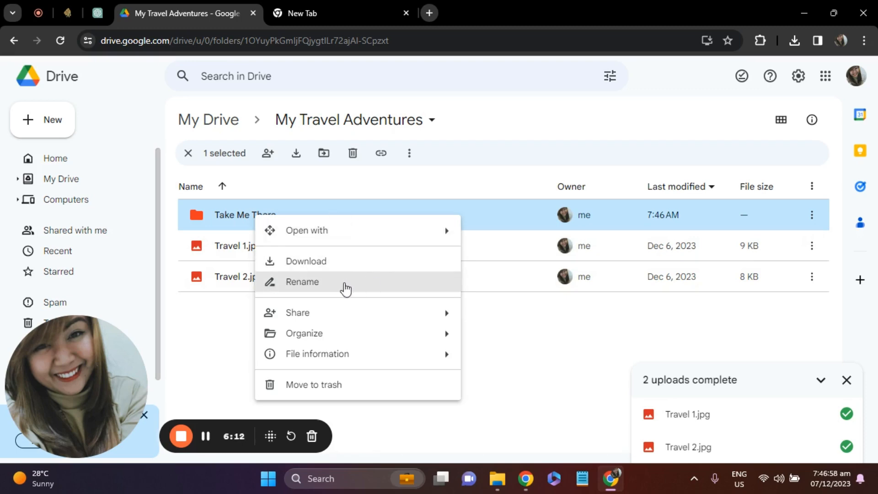
left_click(346, 287)
left_click(447, 251)
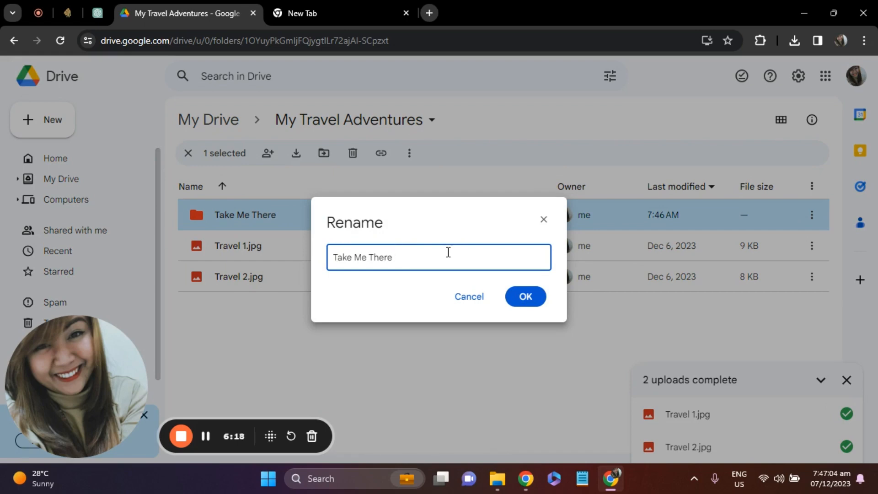
left_click(526, 297)
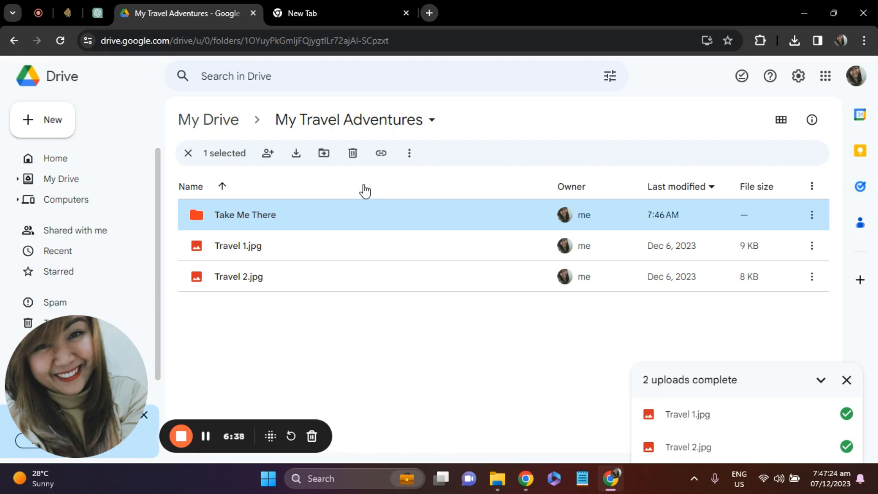
left_click(372, 289)
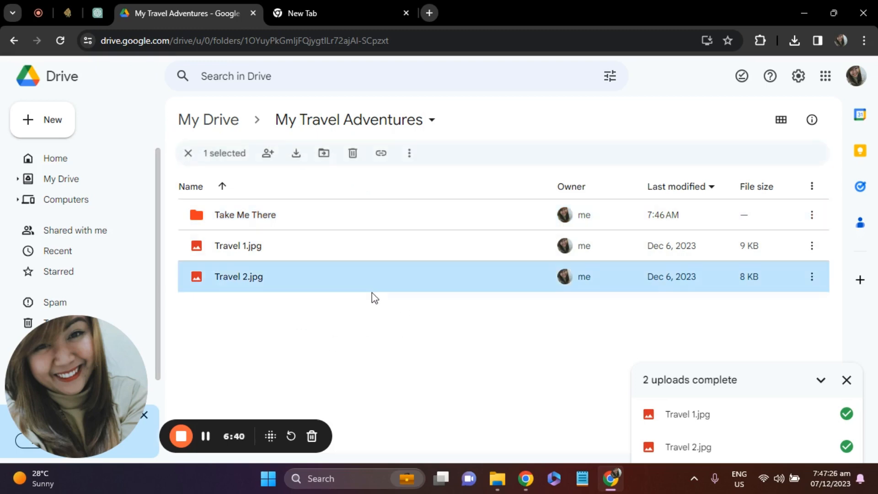
left_click(307, 314)
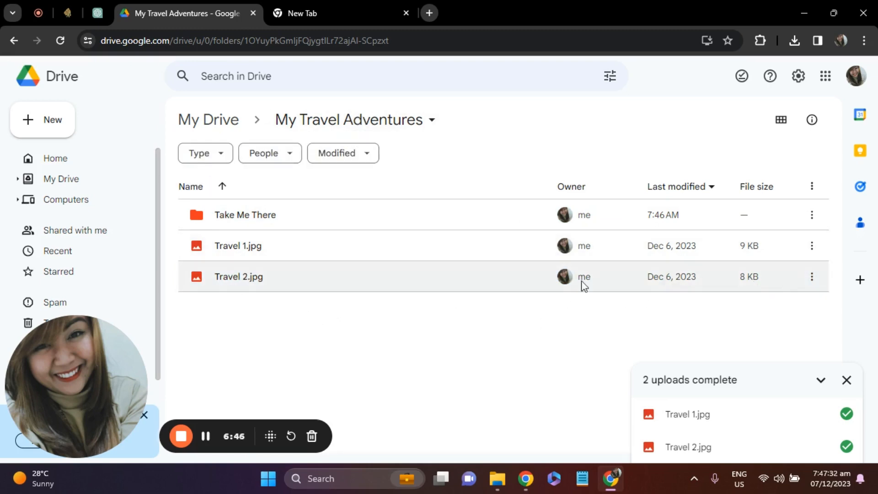
Step: Open the sharing settings of Travel 2.jpg and set its general access to Anyone with the link
left_click(259, 278)
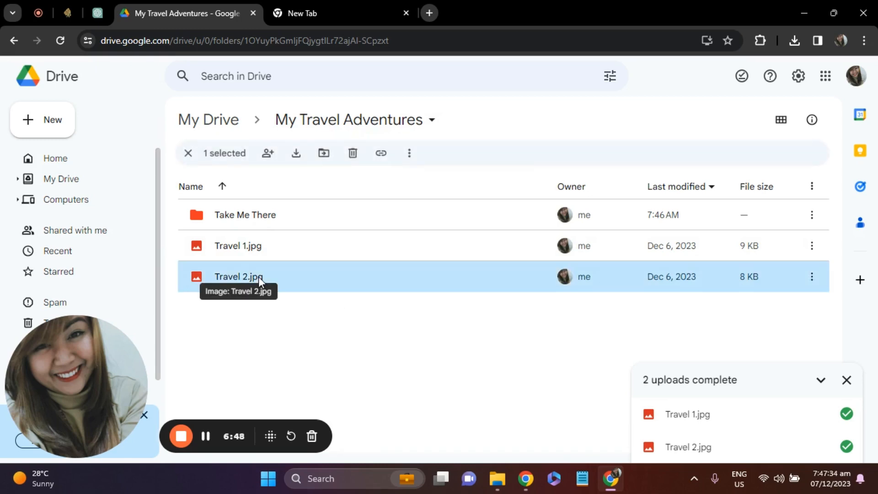
right_click(309, 278)
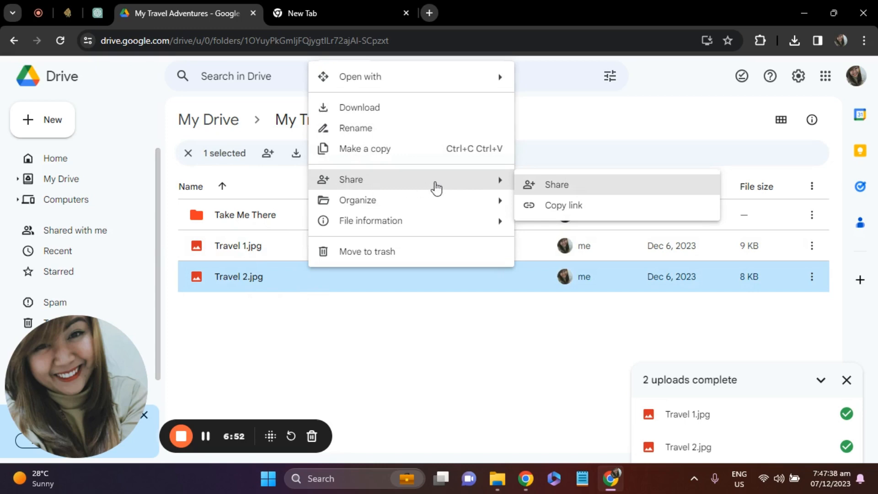
left_click(552, 186)
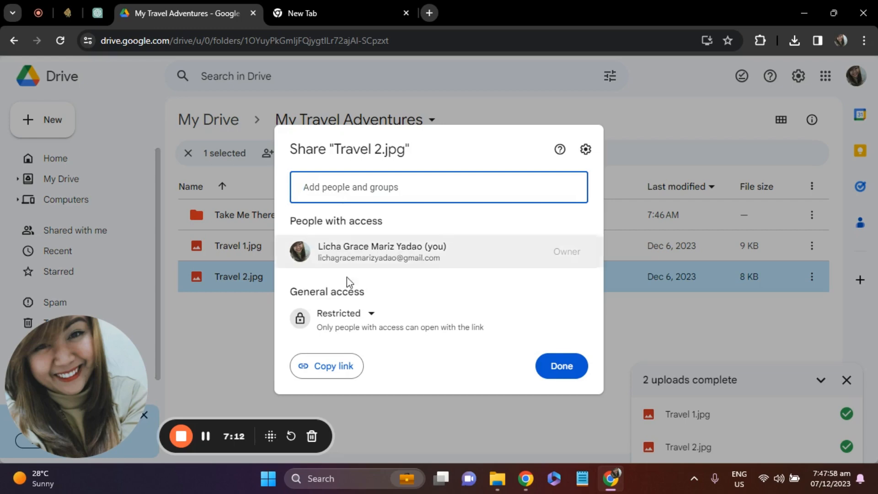
left_click(364, 313)
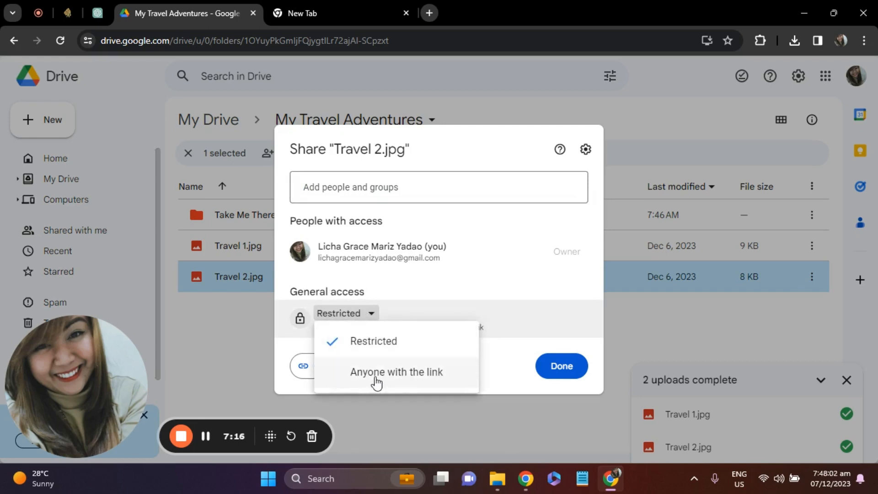
left_click(411, 377)
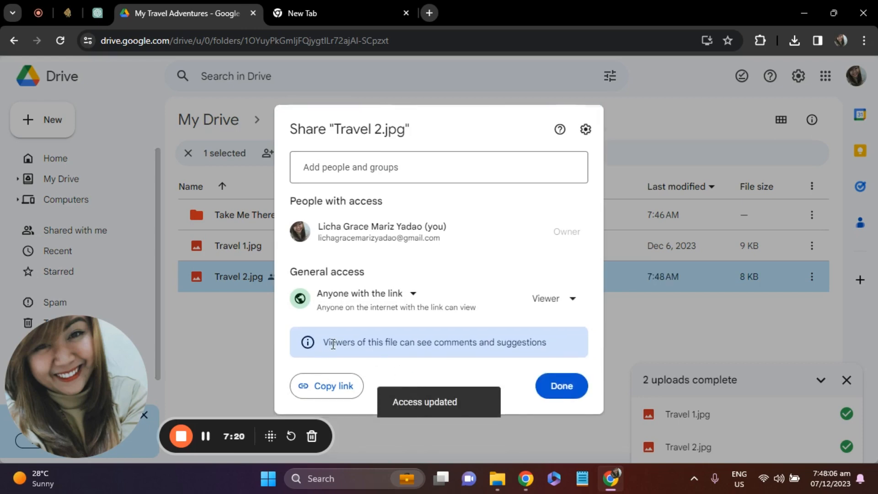
Step: Review the note about viewers, copy the sharing link of Travel 2.jpg and finish sharing
left_click_drag(322, 344, 561, 338)
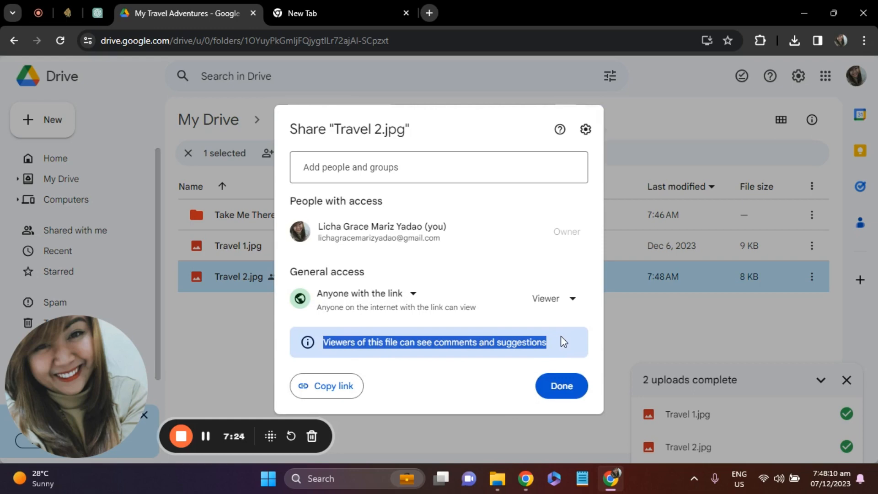
left_click(465, 376)
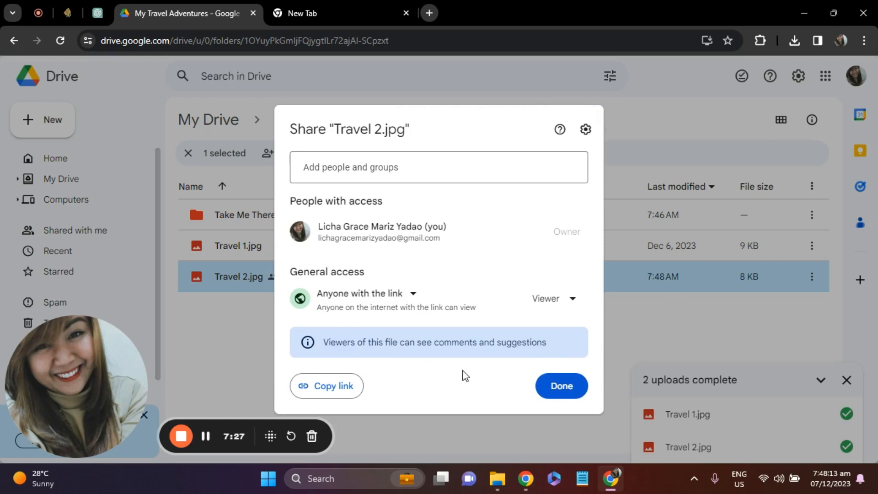
left_click(334, 390)
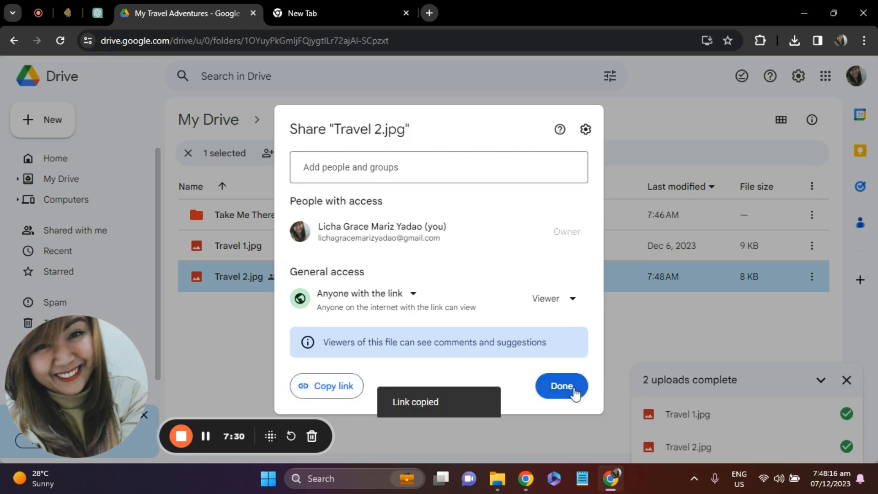
left_click(562, 386)
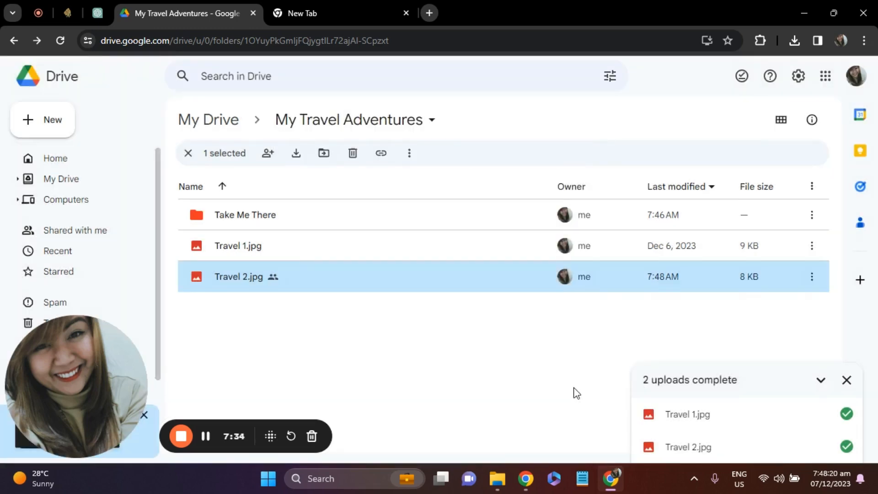
Step: Open the copied Travel 2.jpg link in a new browser tab to check it, and return to the My Travel Adventures folder
left_click(429, 13)
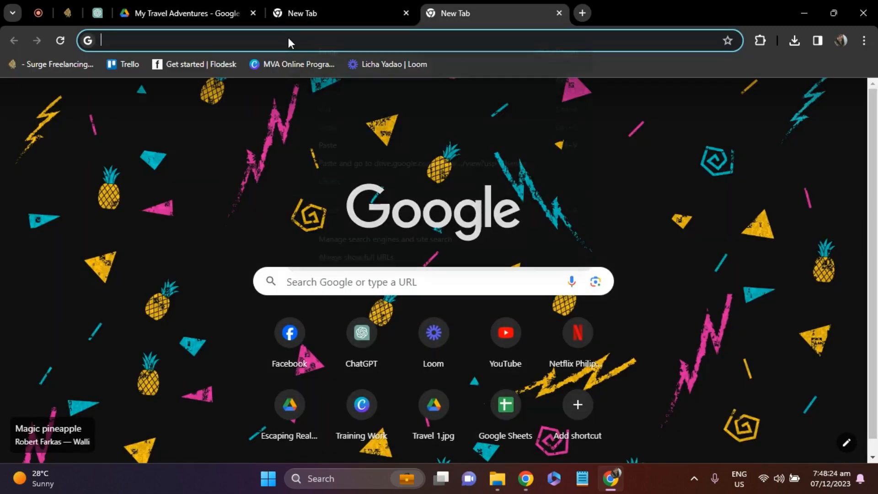
right_click(294, 38)
left_click(343, 147)
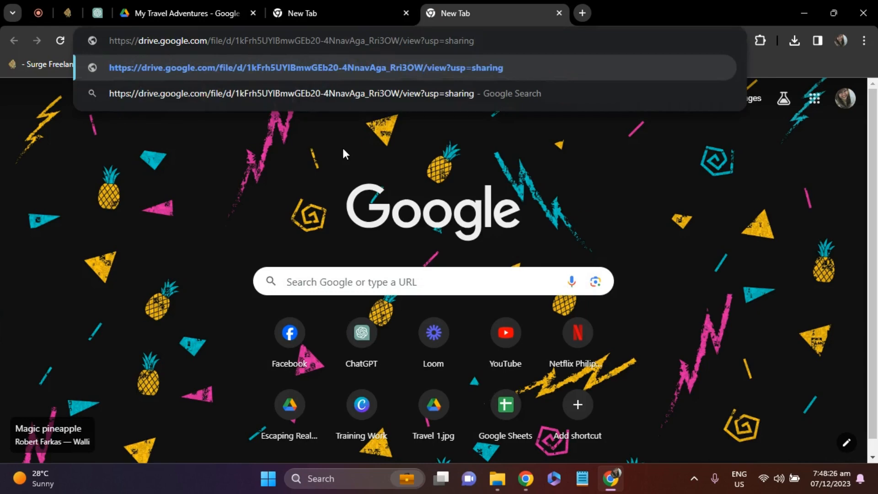
key("Return")
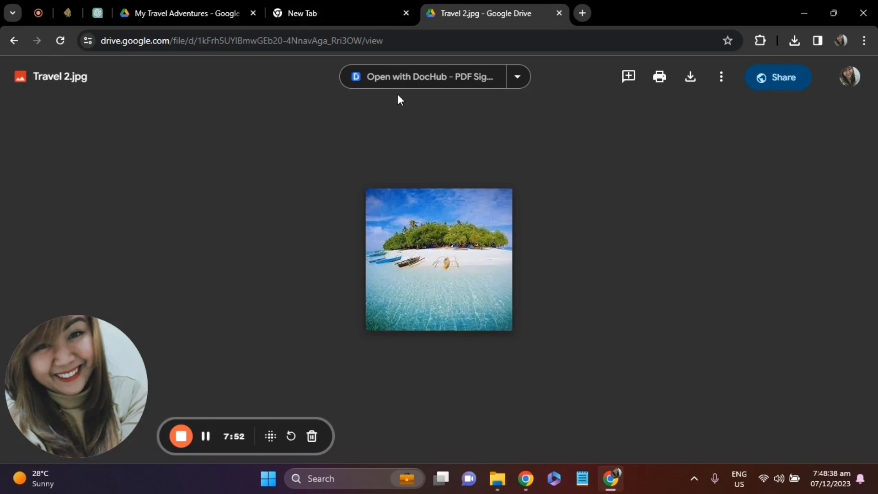
left_click(159, 6)
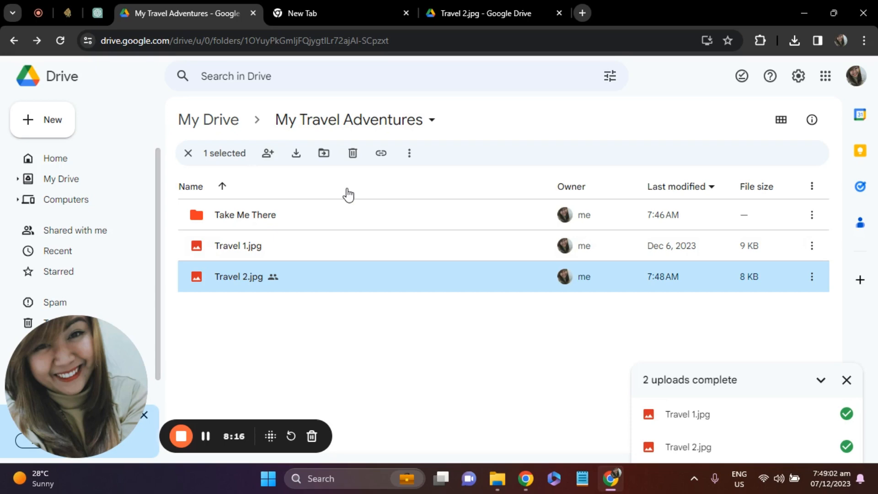
left_click(181, 436)
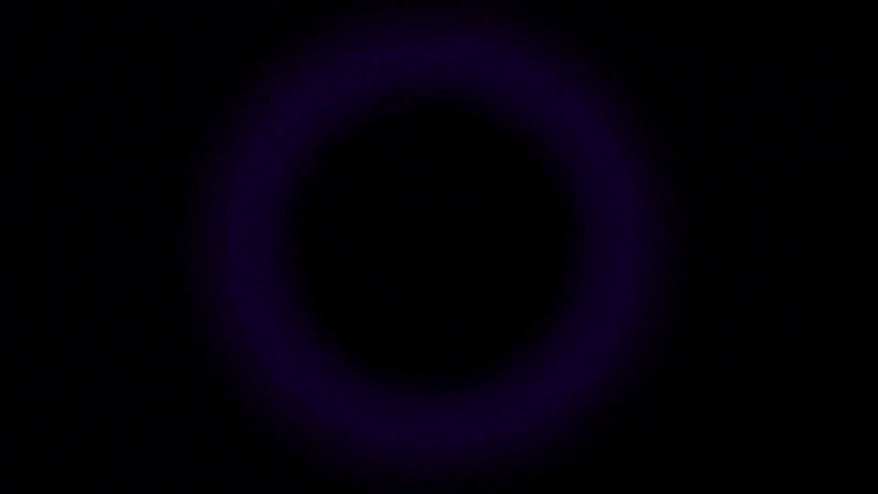